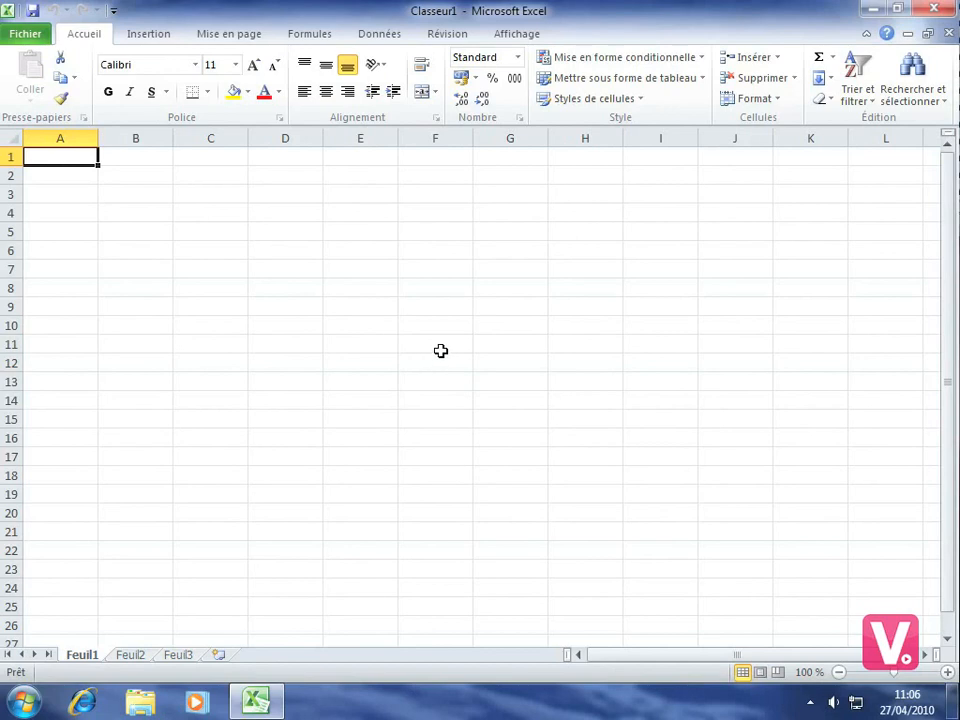
Open the ribbon customization options and add a new custom tab after the Accueil tab.
click(27, 36)
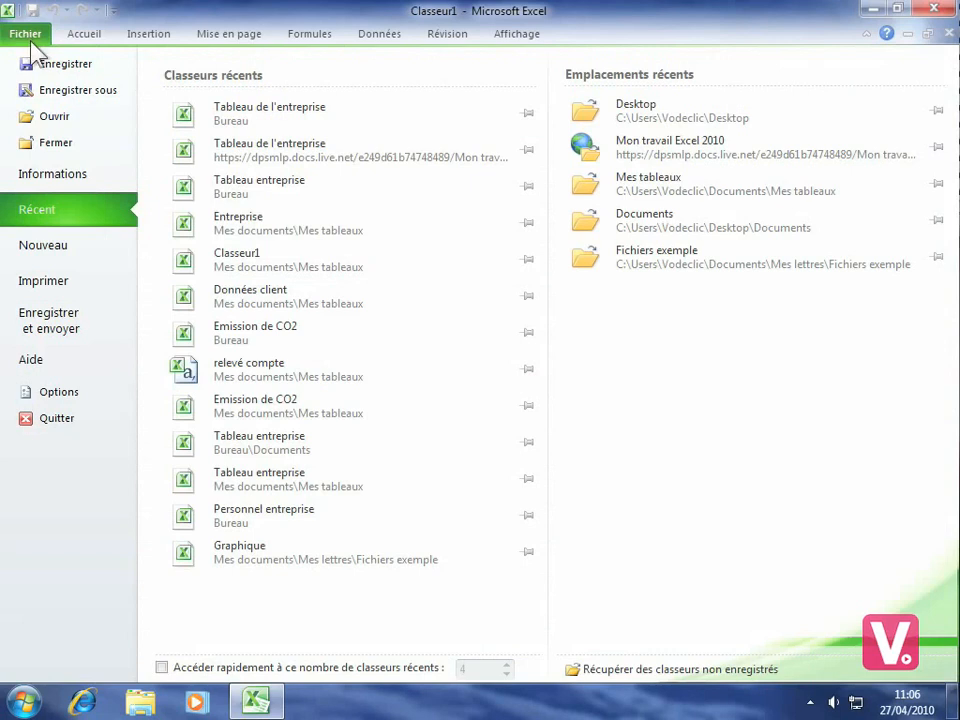
click(60, 393)
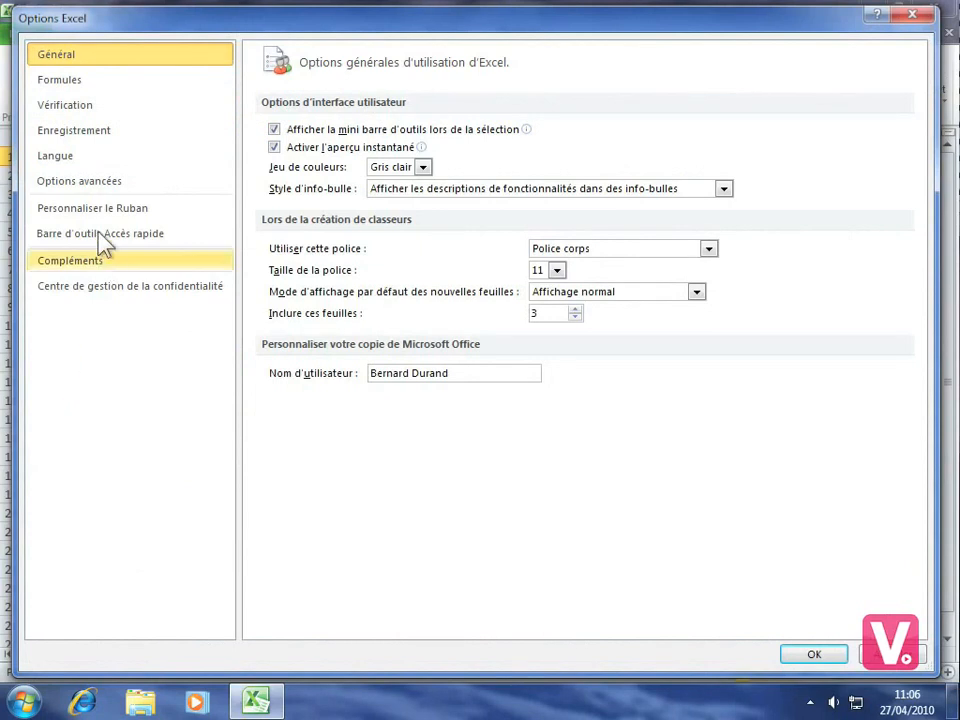
click(130, 216)
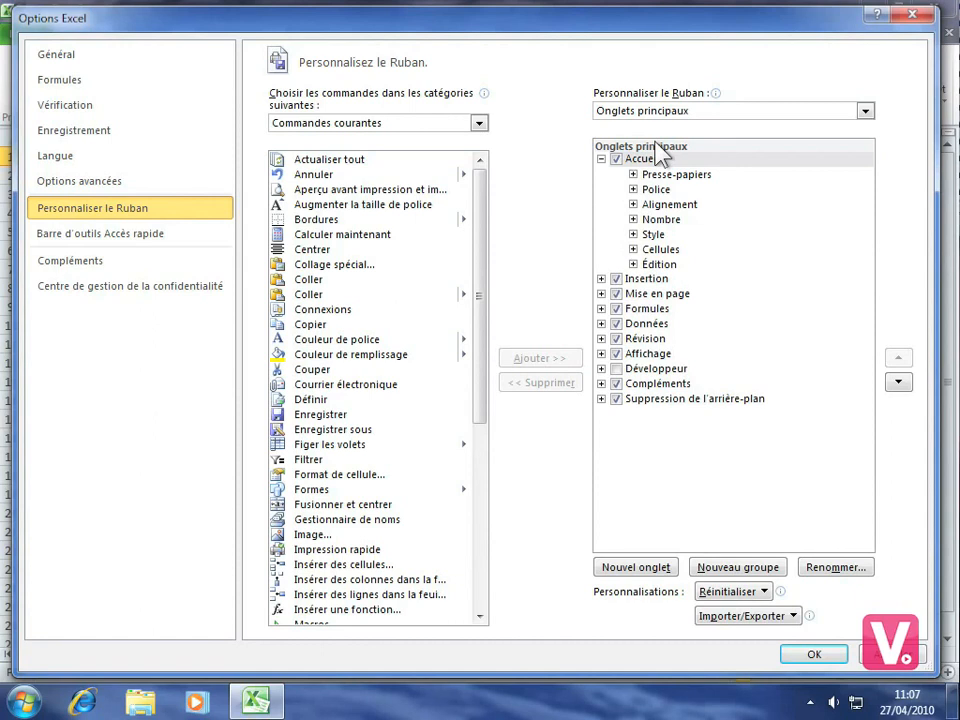
click(648, 568)
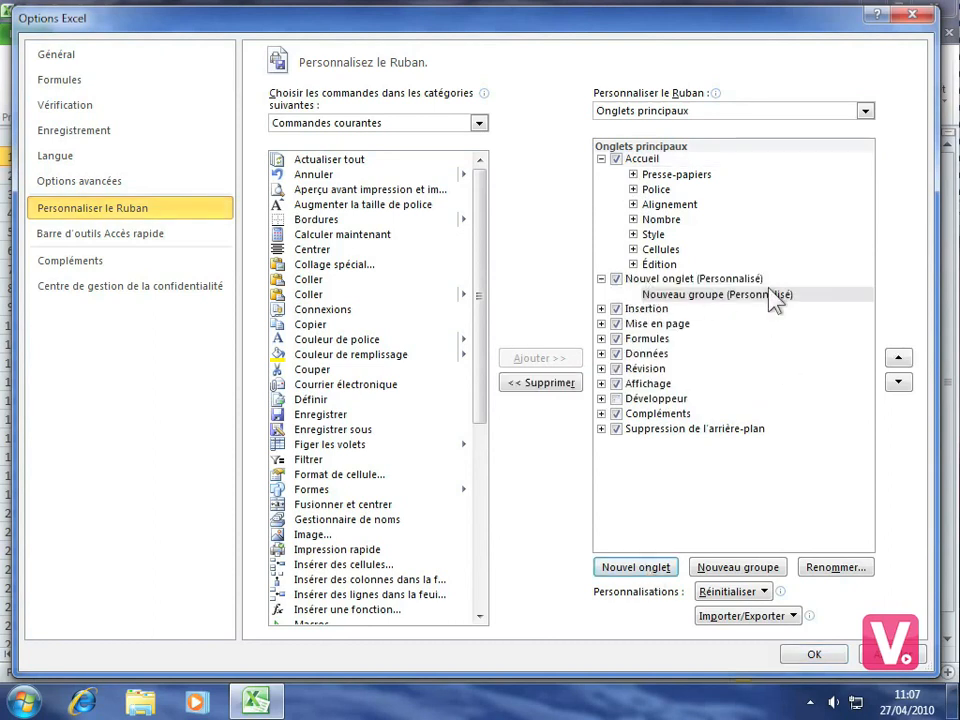
Rename the new custom ribbon tab as "Outils utiles".
click(656, 282)
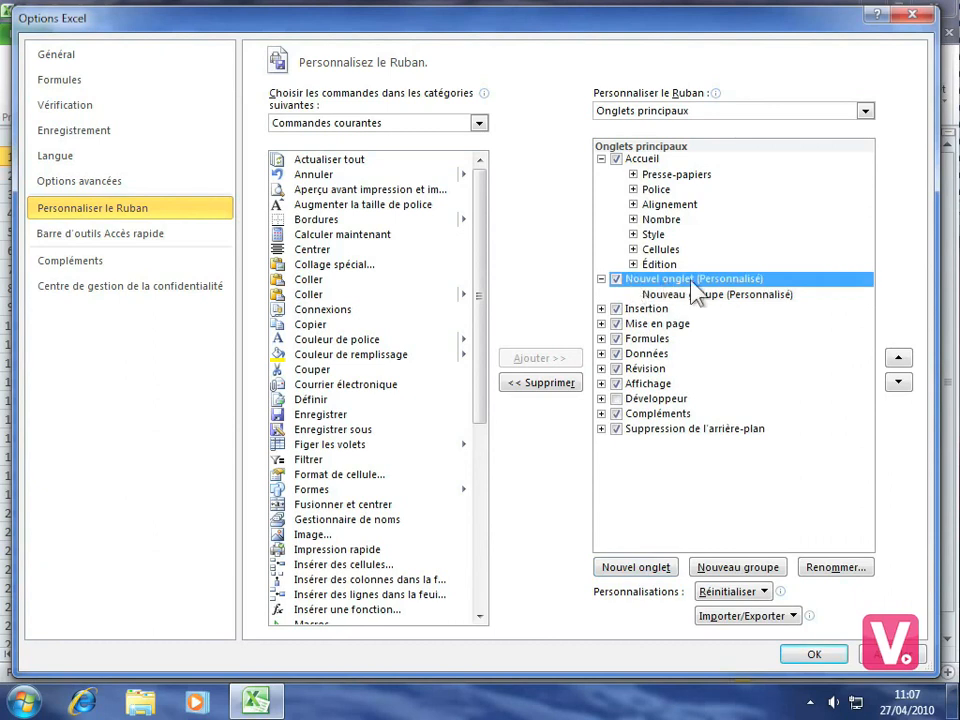
click(838, 572)
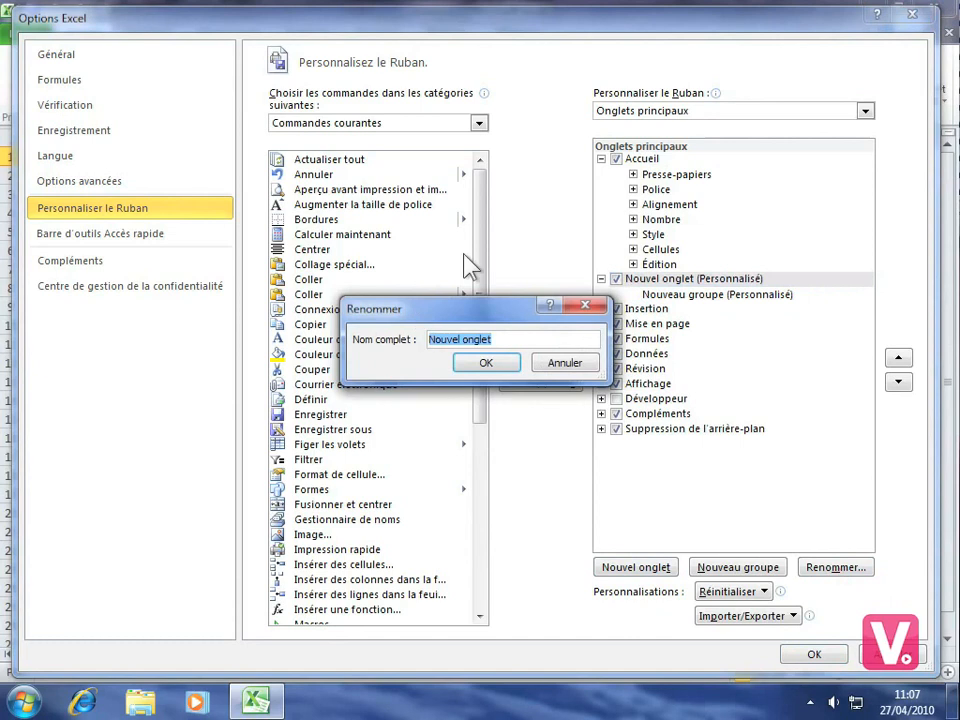
text(Outils)
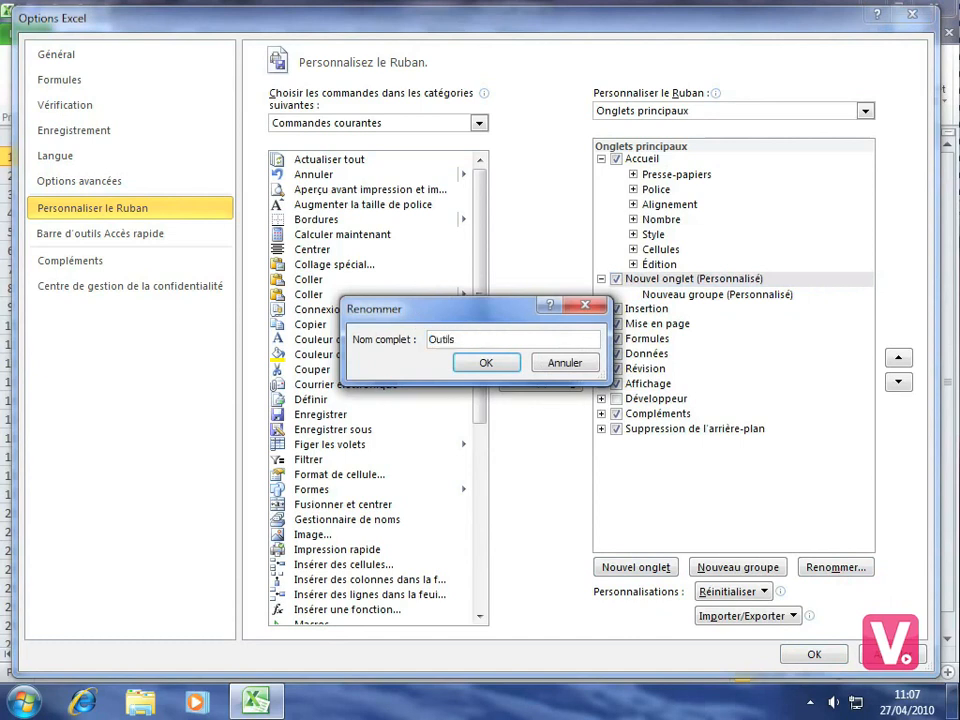
text( utiles)
click(488, 364)
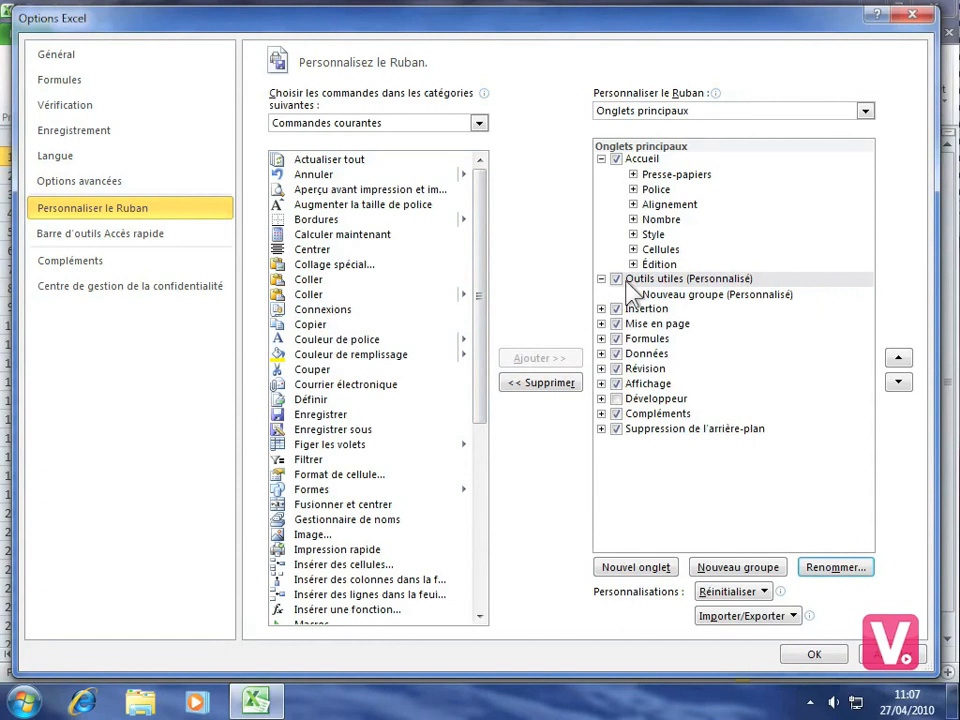
Rename the new group inside the Outils utiles tab as "Formats".
click(686, 296)
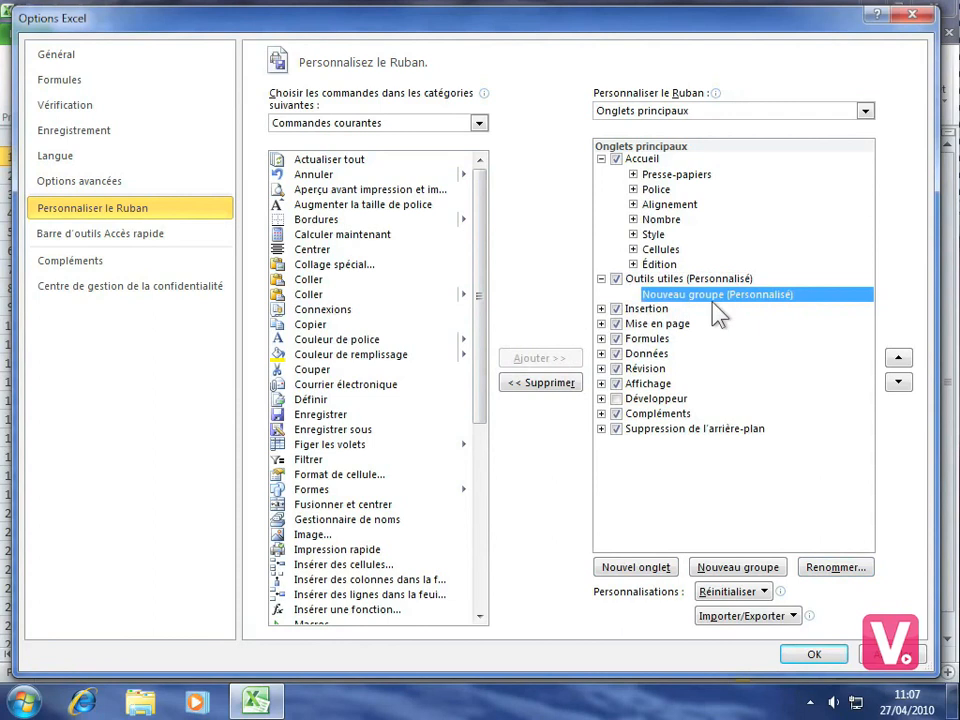
click(835, 568)
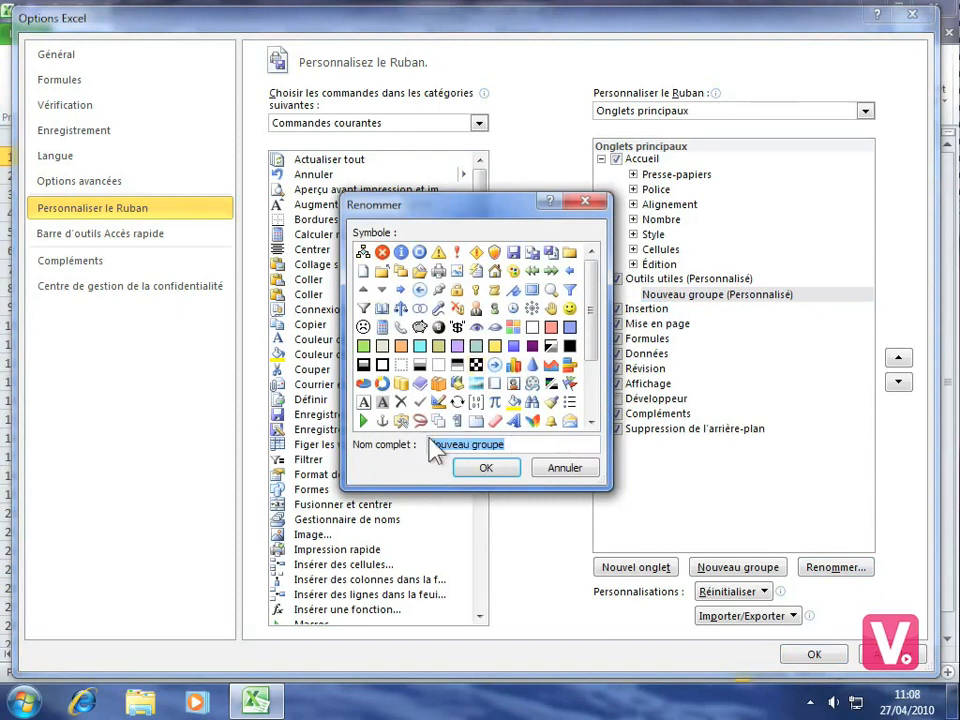
text(Formats)
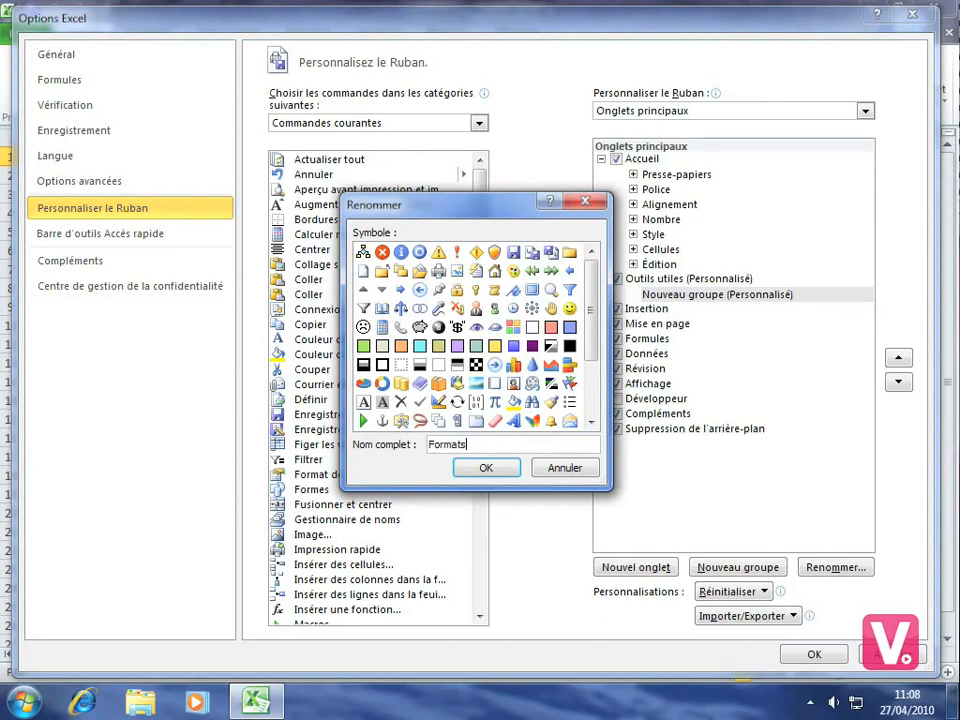
click(484, 469)
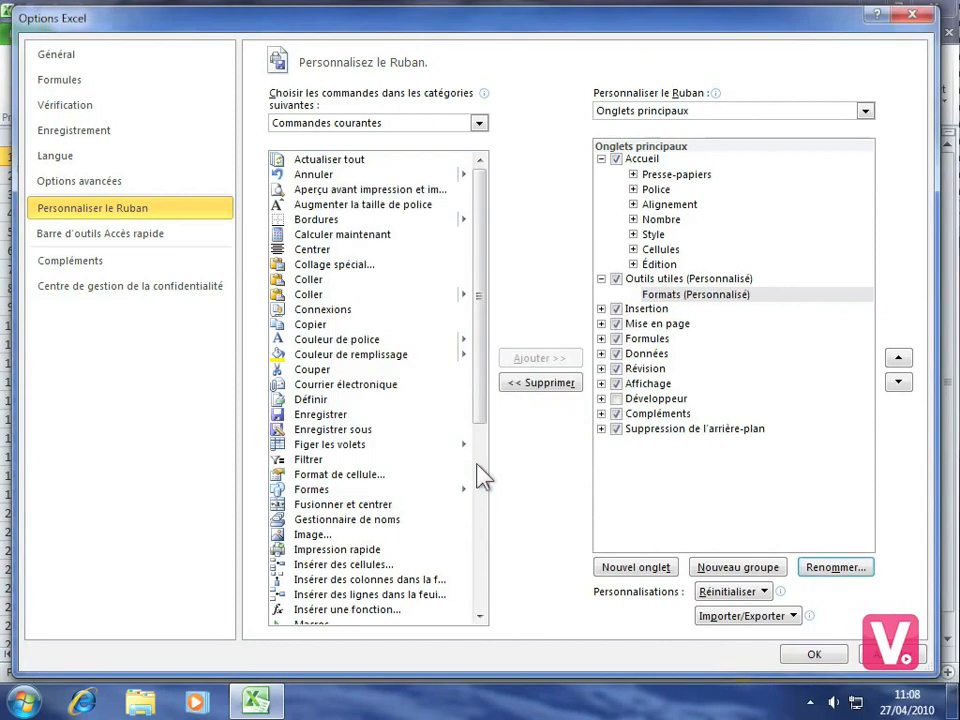
Add Couleur de police, Couleur de remplissage and Format de cellule from the common commands (Commandes courantes) to the Formats group.
click(703, 295)
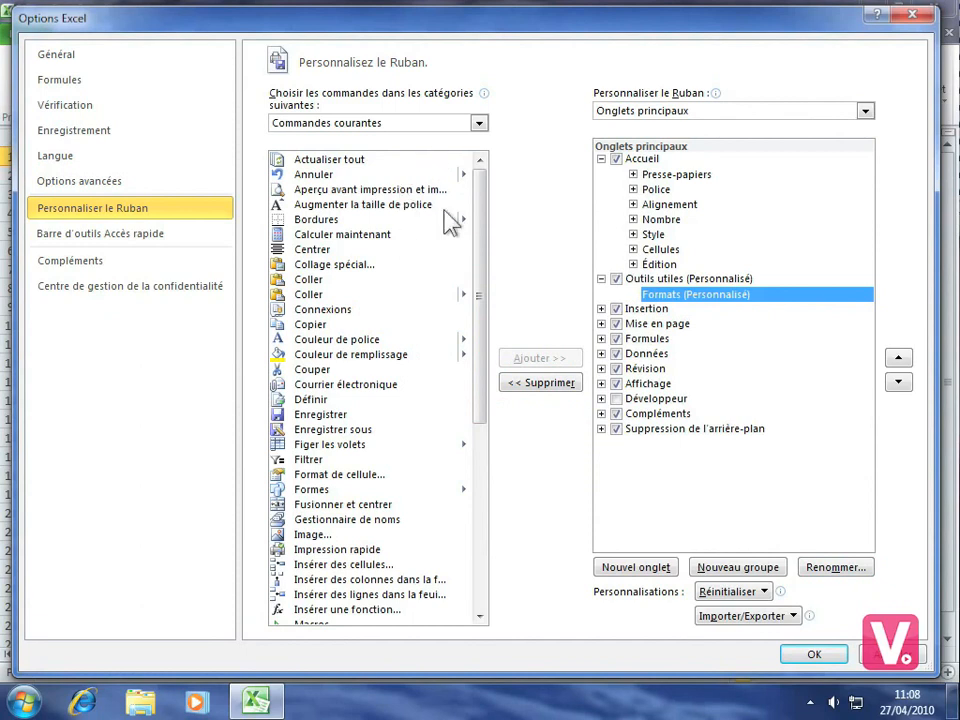
click(479, 123)
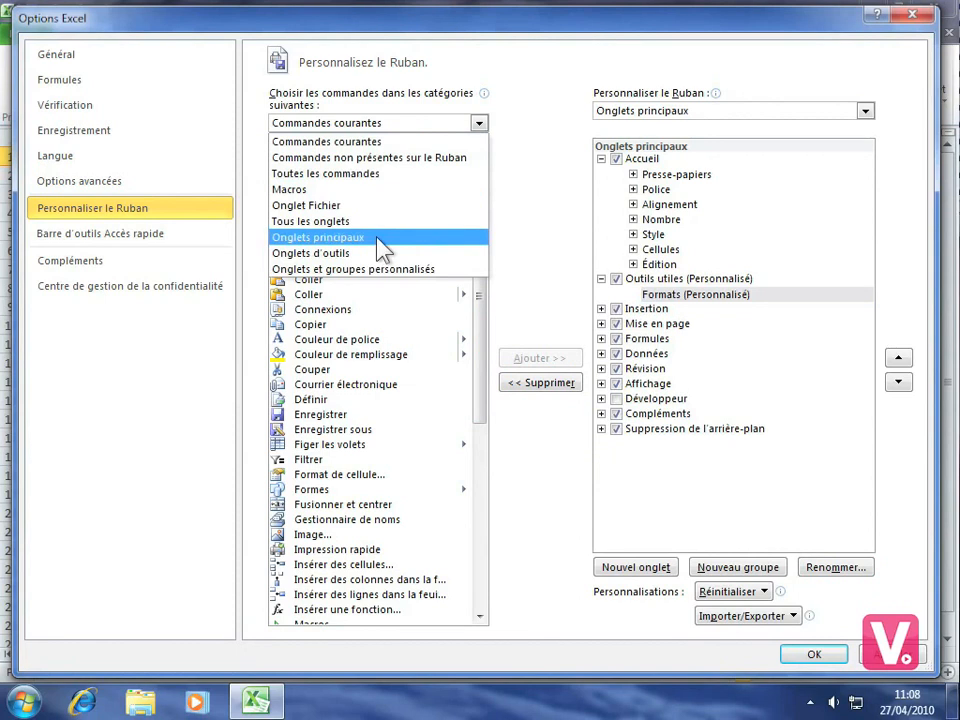
click(300, 143)
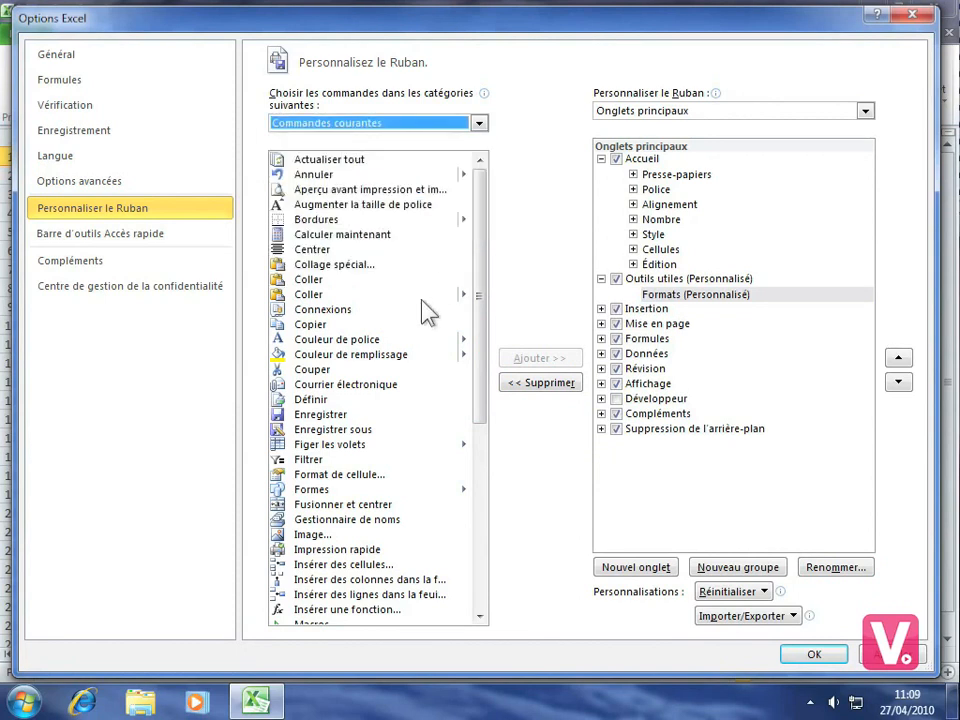
click(326, 341)
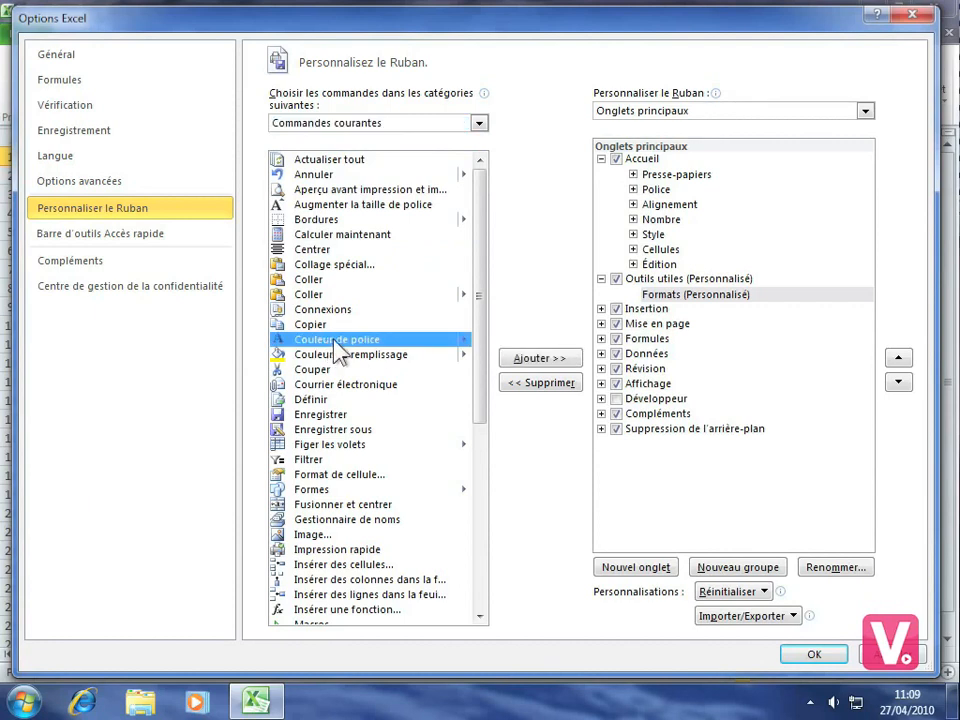
click(541, 362)
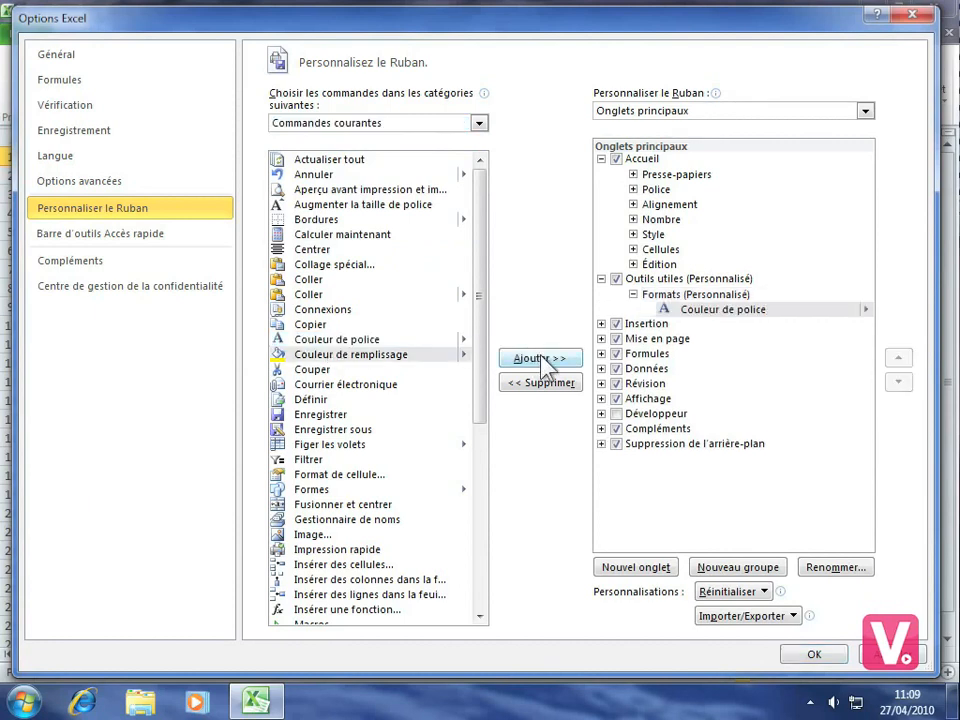
click(356, 355)
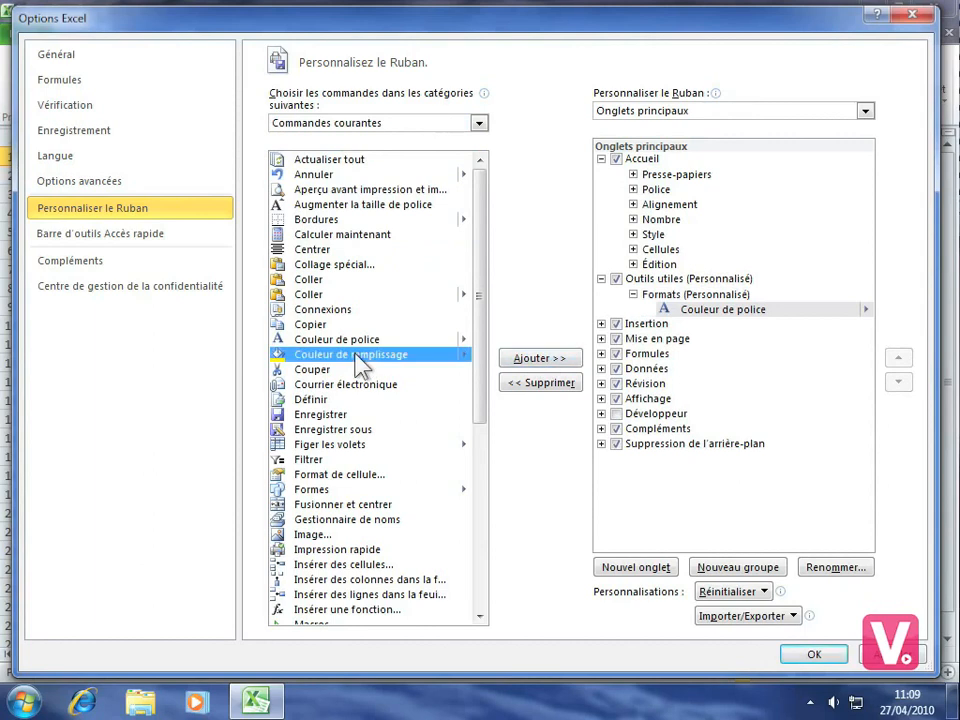
click(540, 359)
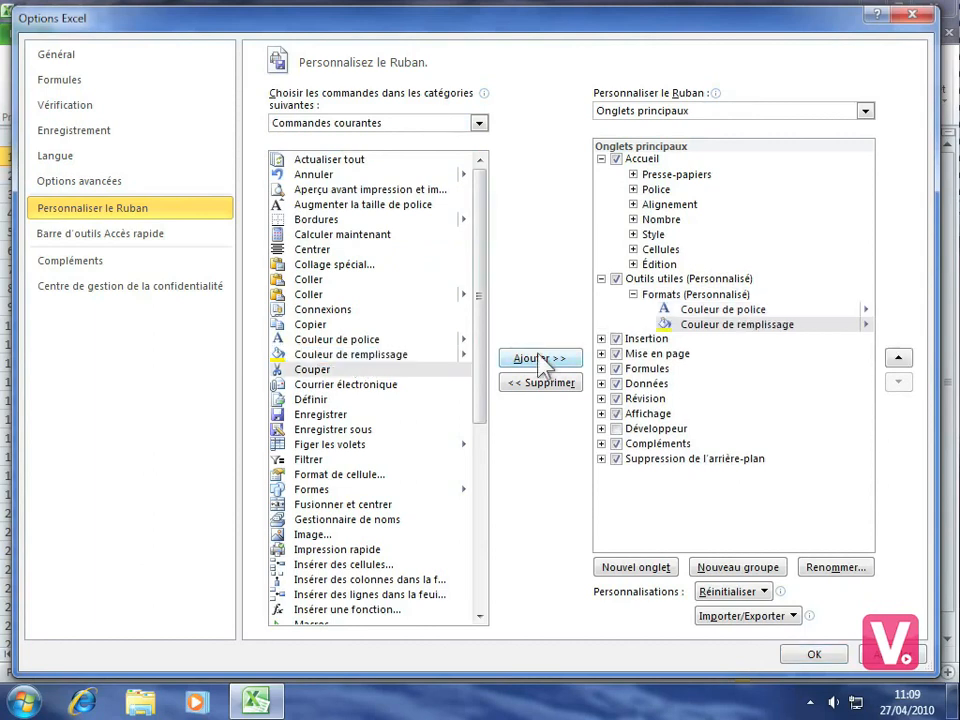
click(337, 474)
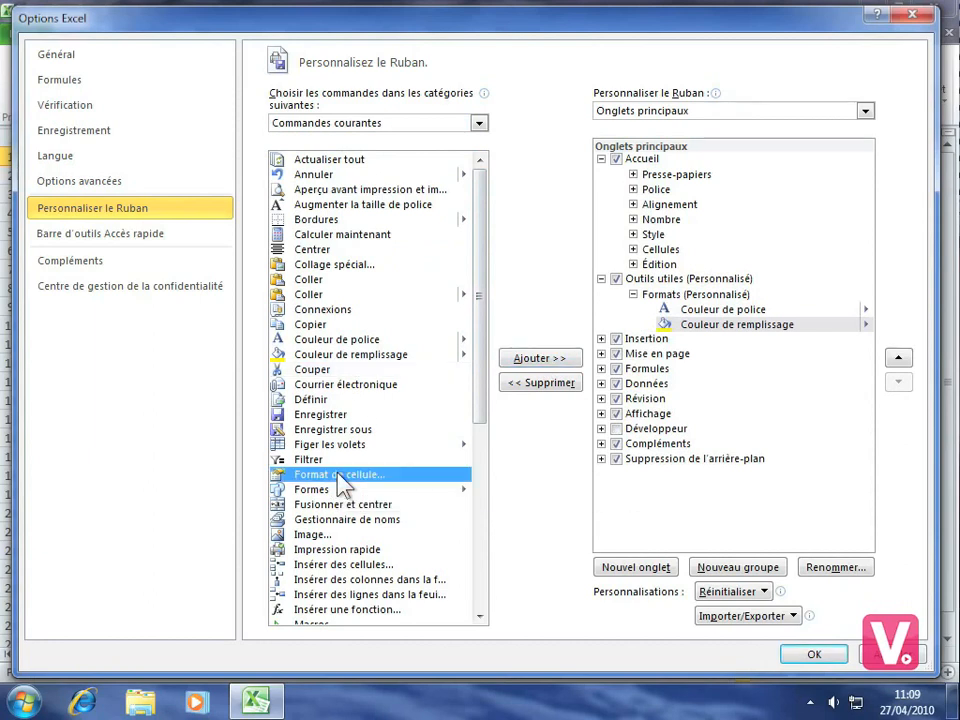
click(526, 366)
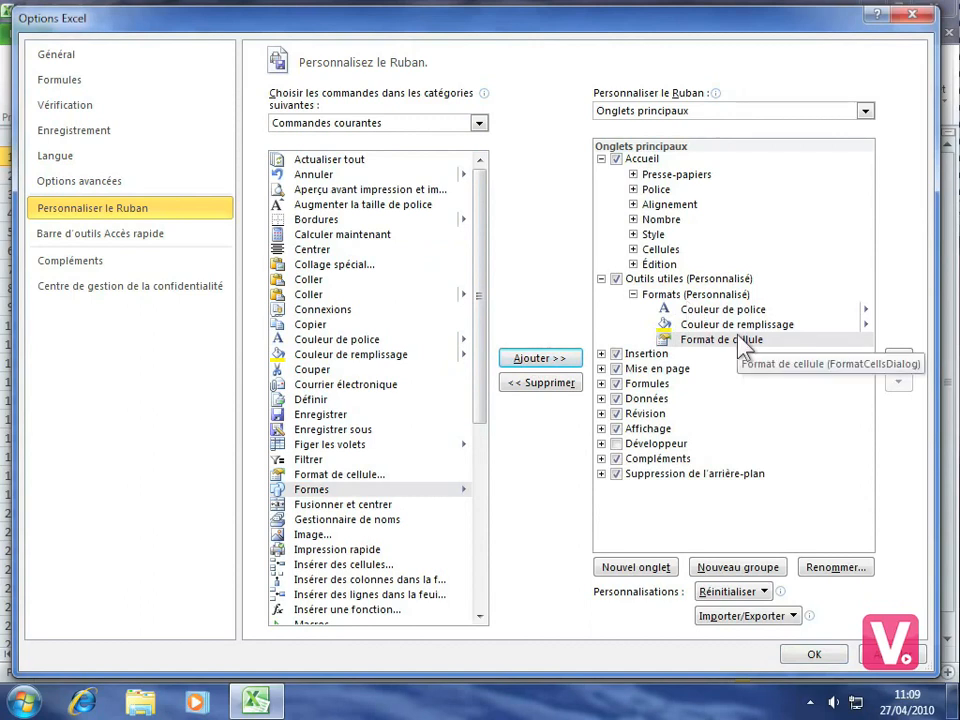
Move the Format de cellule command up to first place in the Formats group.
click(731, 341)
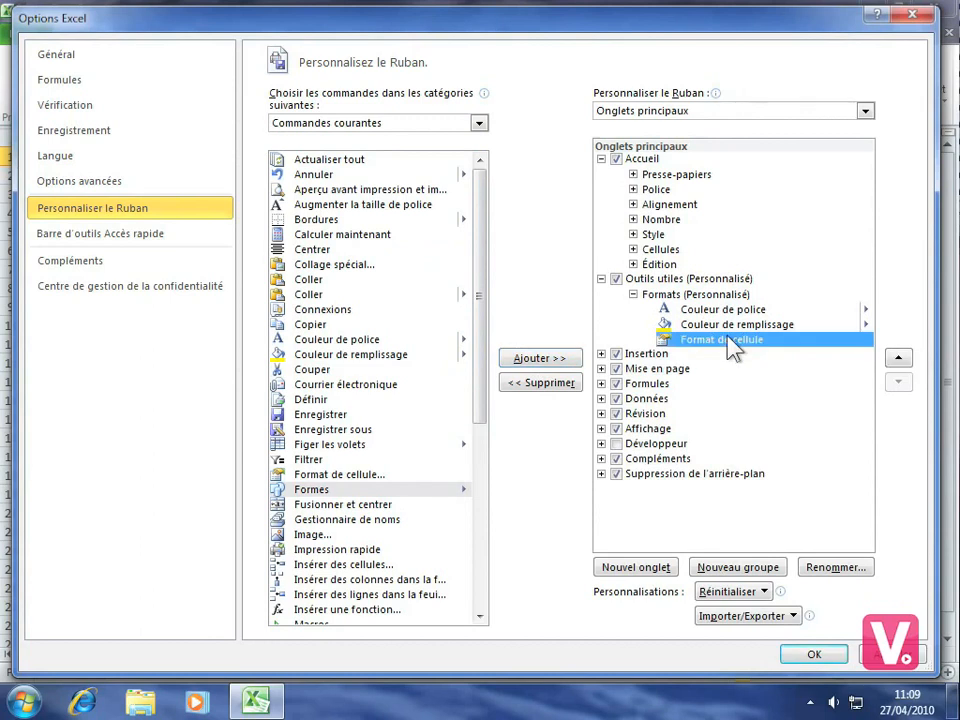
click(899, 360)
click(899, 360)
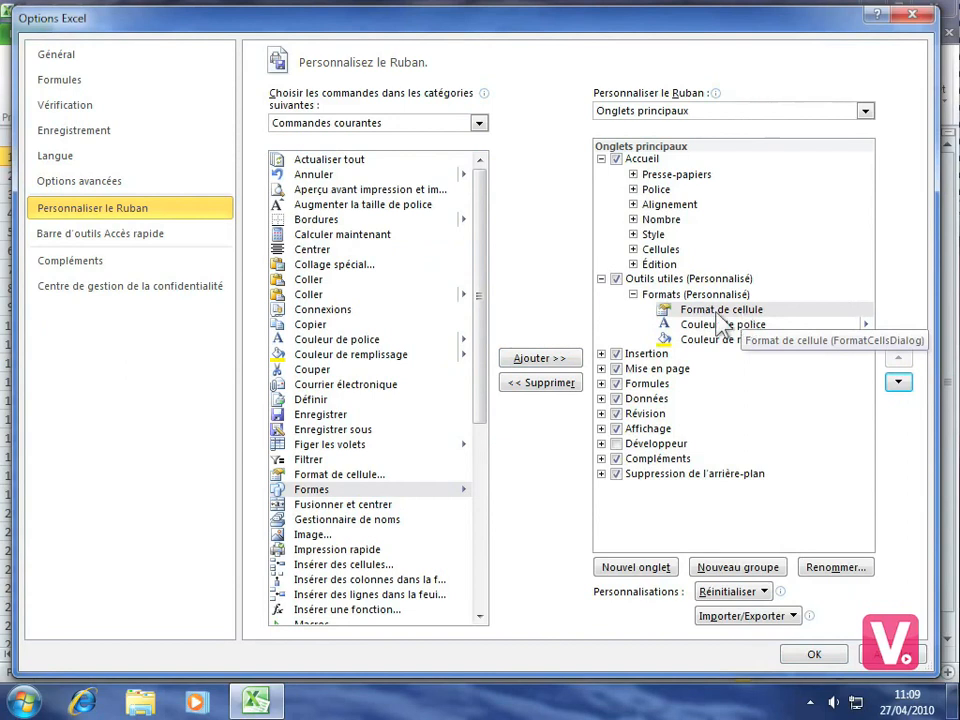
Create a second group in the Outils utiles tab and name it "Copier/coller".
click(660, 280)
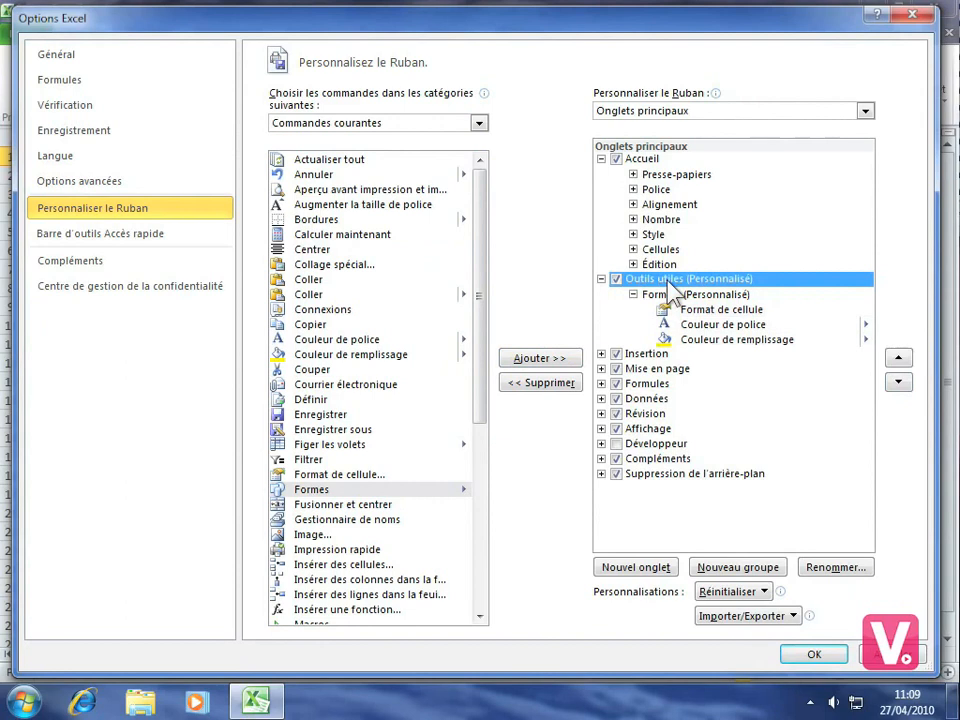
click(733, 572)
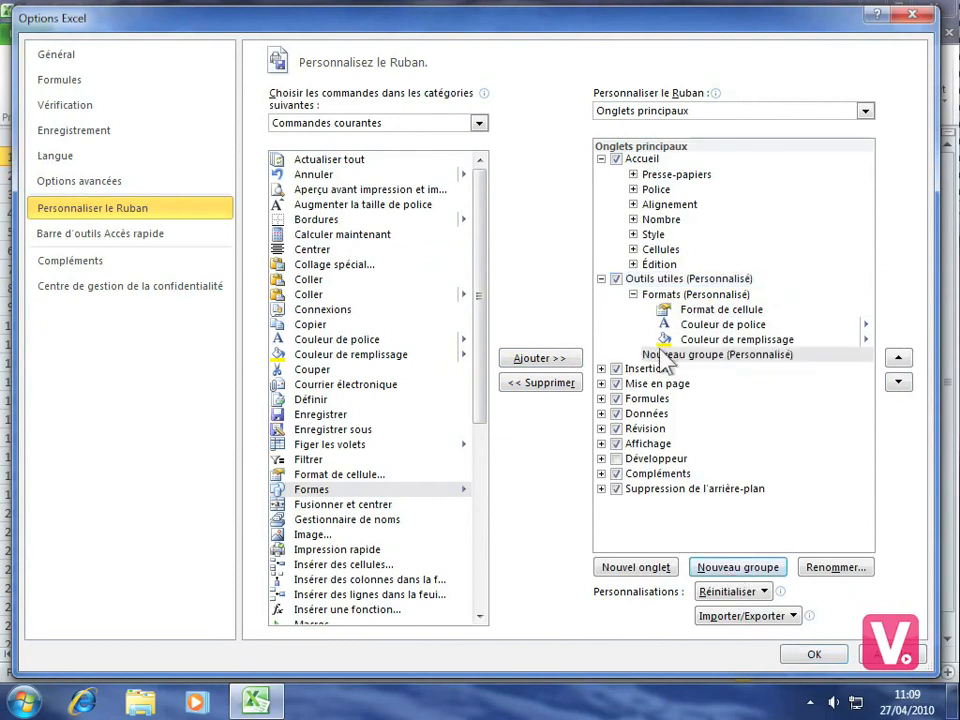
click(716, 358)
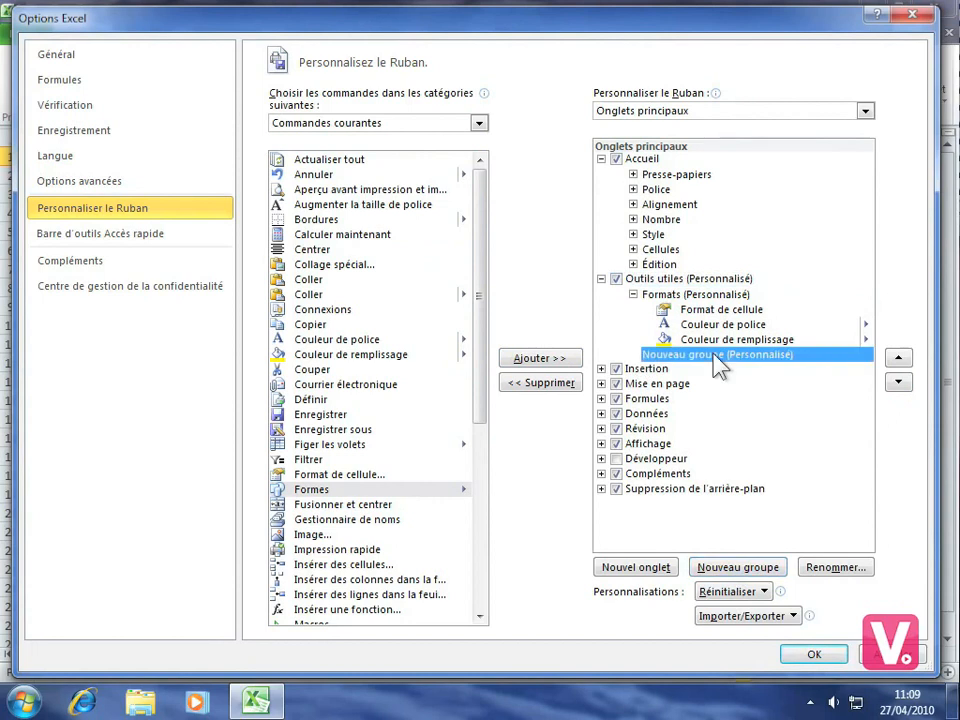
click(853, 574)
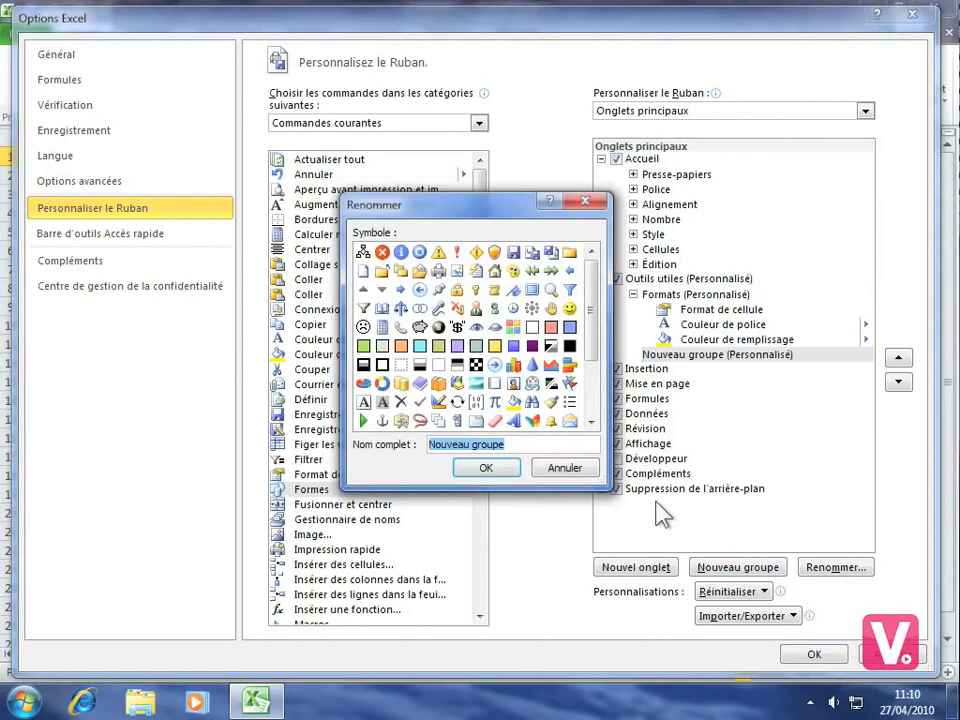
text(Co)
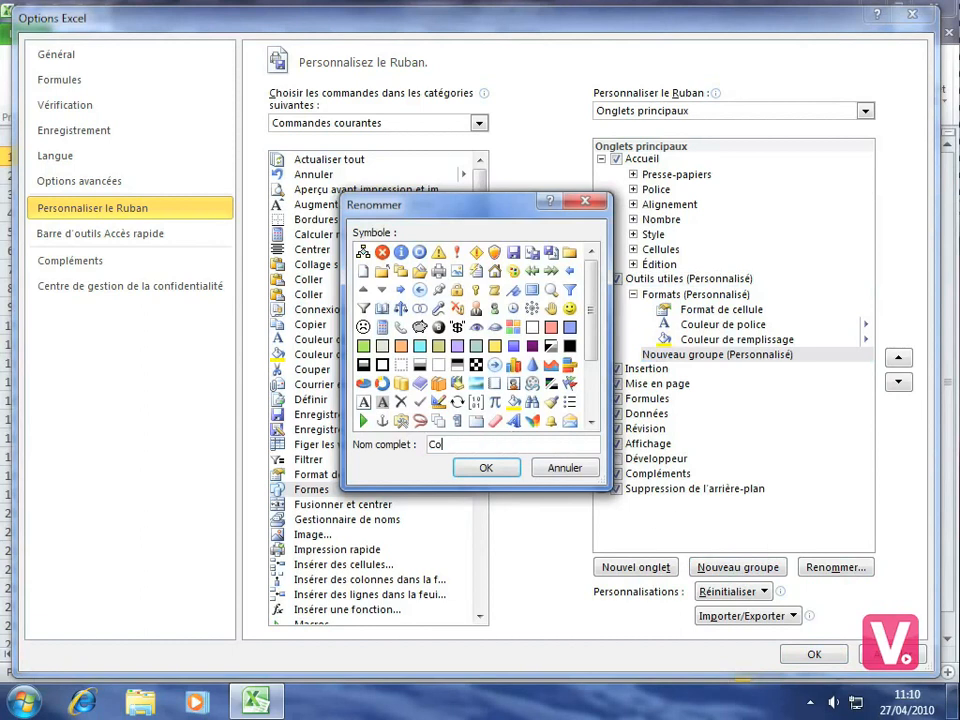
text(pier/coller)
click(484, 472)
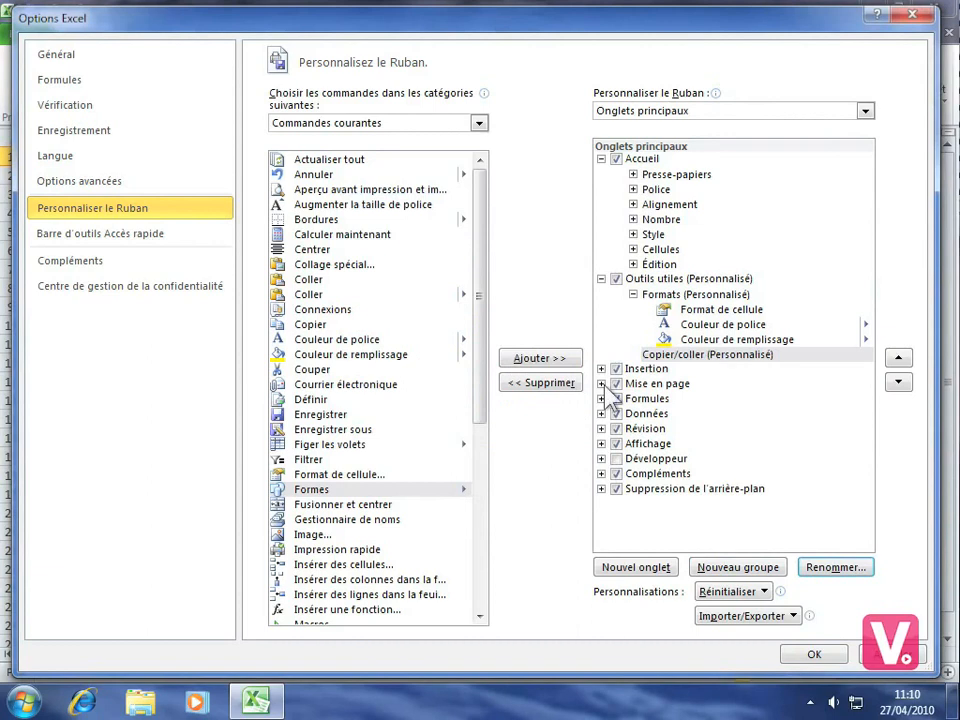
Add the common commands Copier, Coller (without submenu) and Collage spécial to the Copier/coller group, and display the saved Outils utiles tab.
click(665, 354)
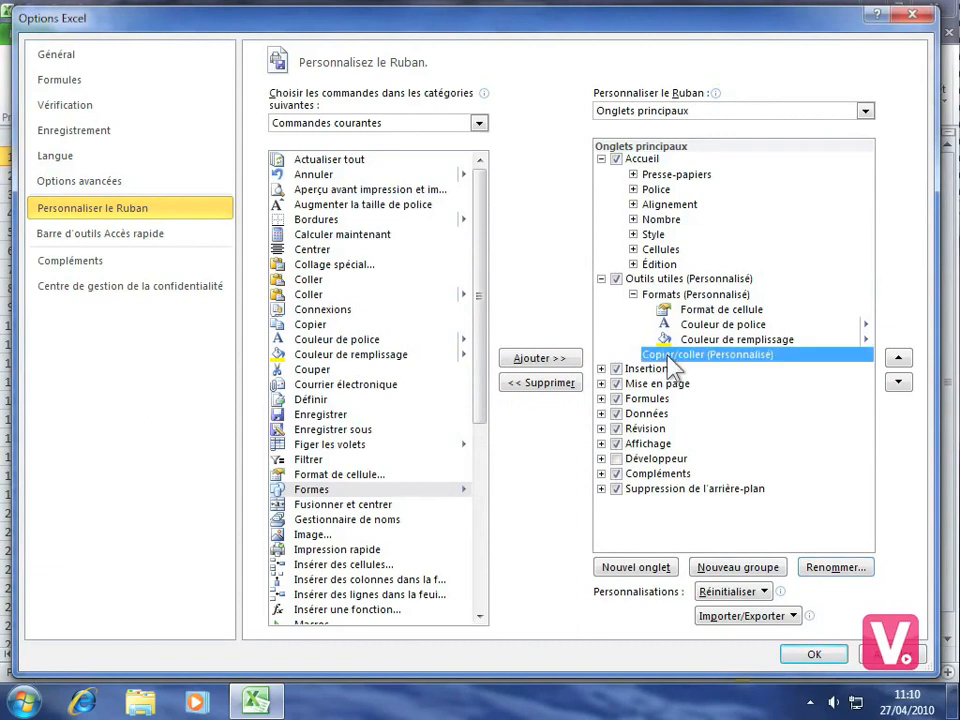
click(308, 326)
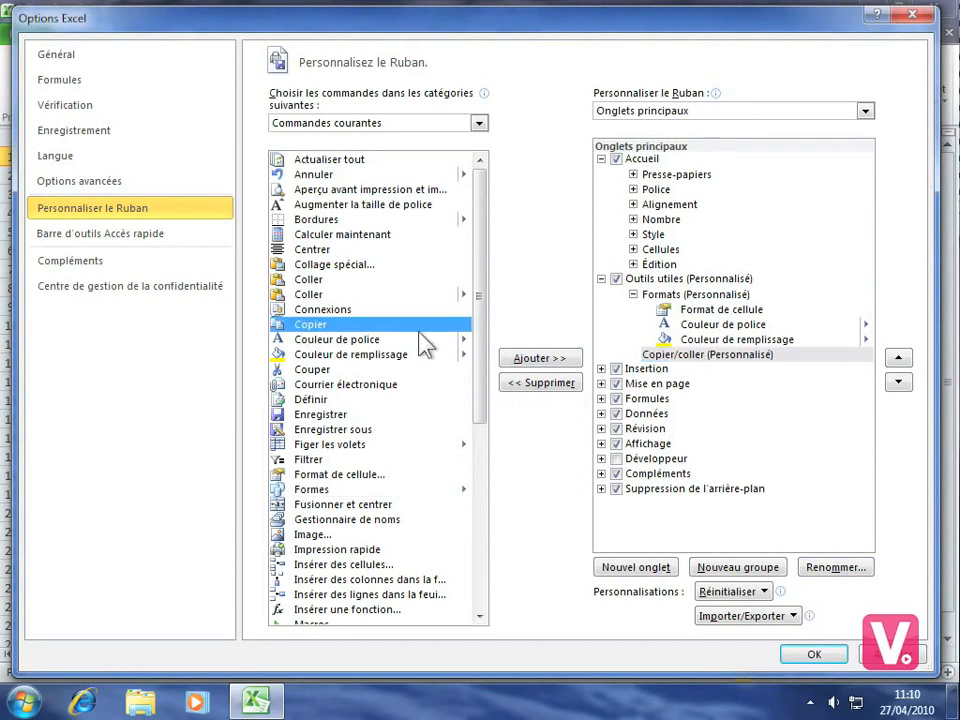
click(547, 360)
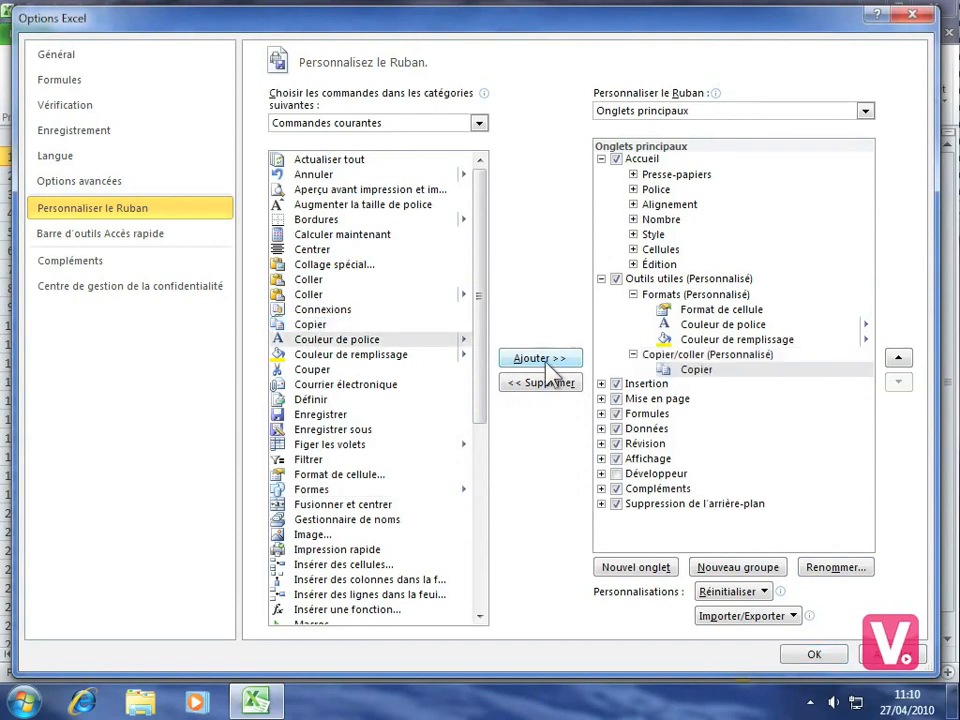
click(308, 280)
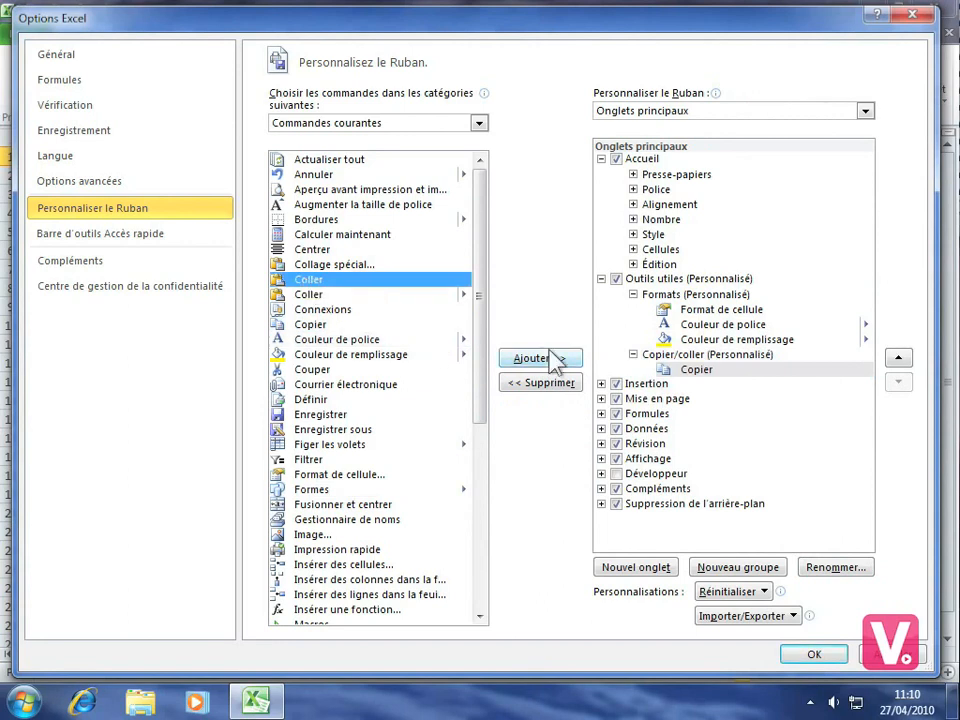
click(550, 360)
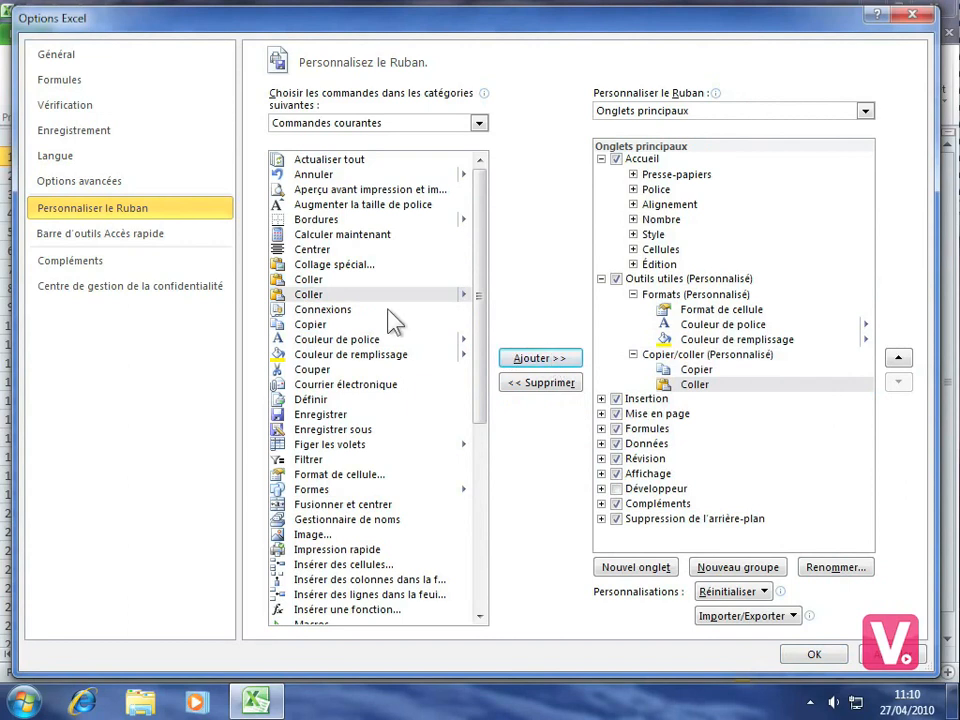
click(358, 265)
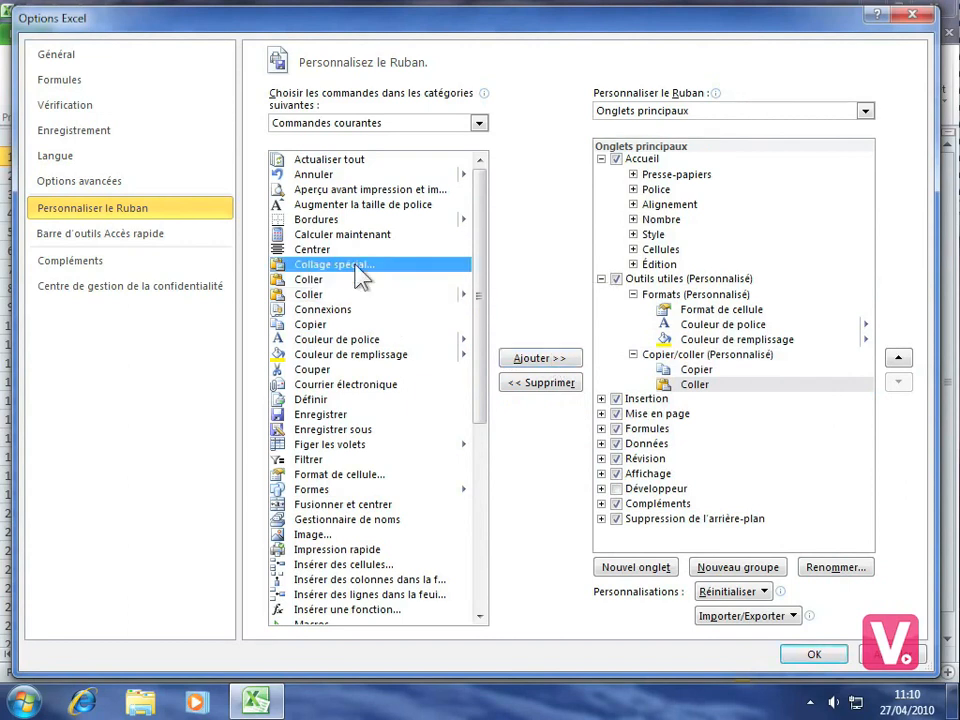
click(548, 362)
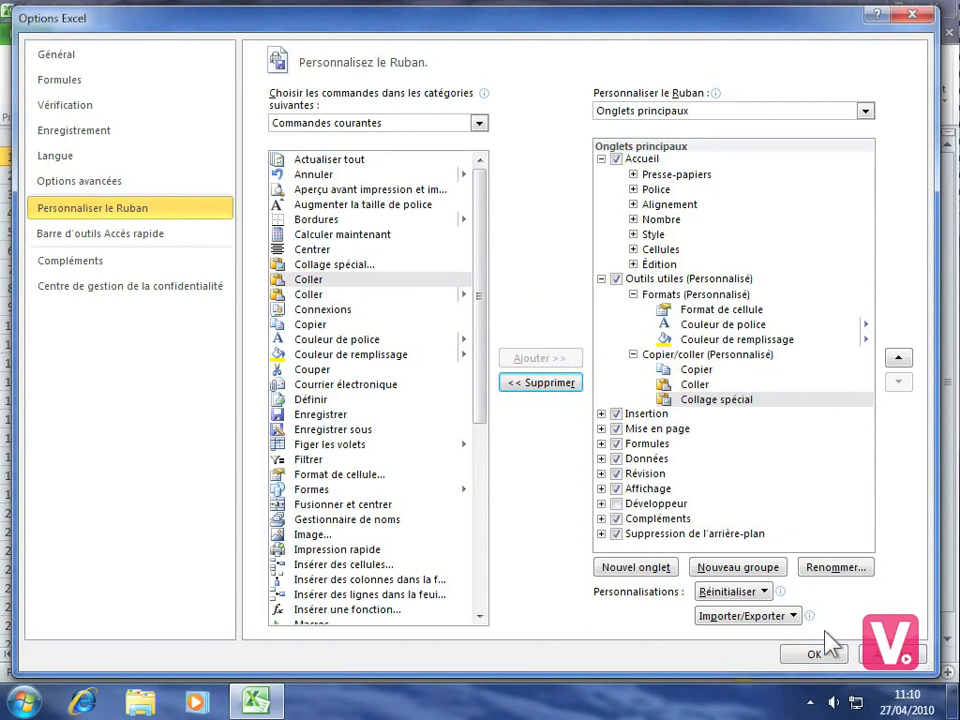
click(816, 656)
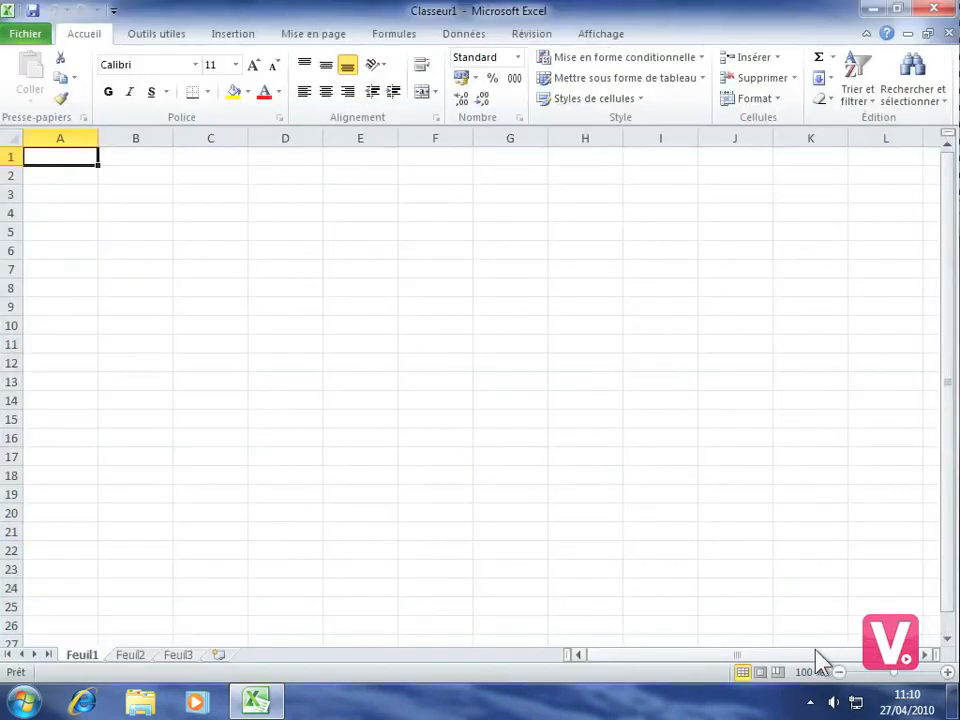
click(150, 34)
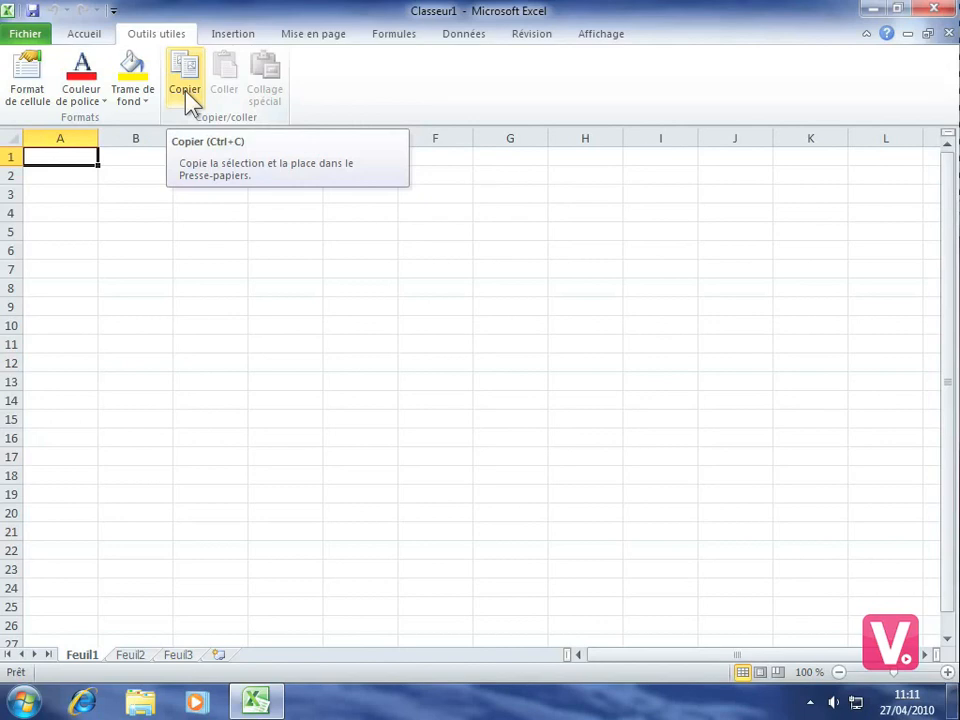
Remove the custom Outils utiles tab from the ribbon through the Excel options and save the change.
click(28, 37)
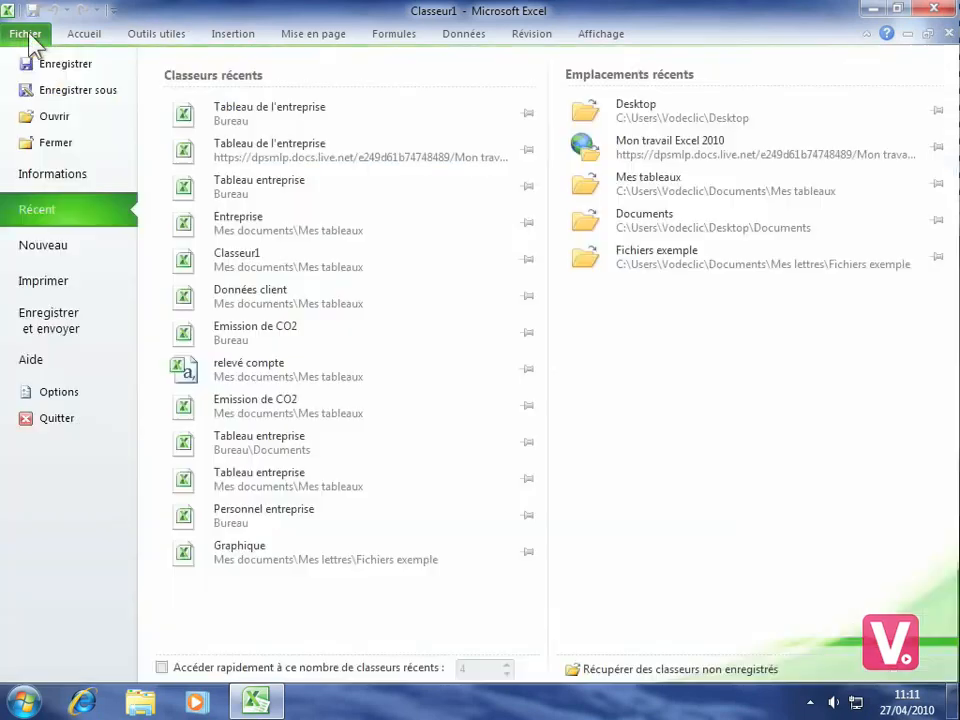
click(70, 394)
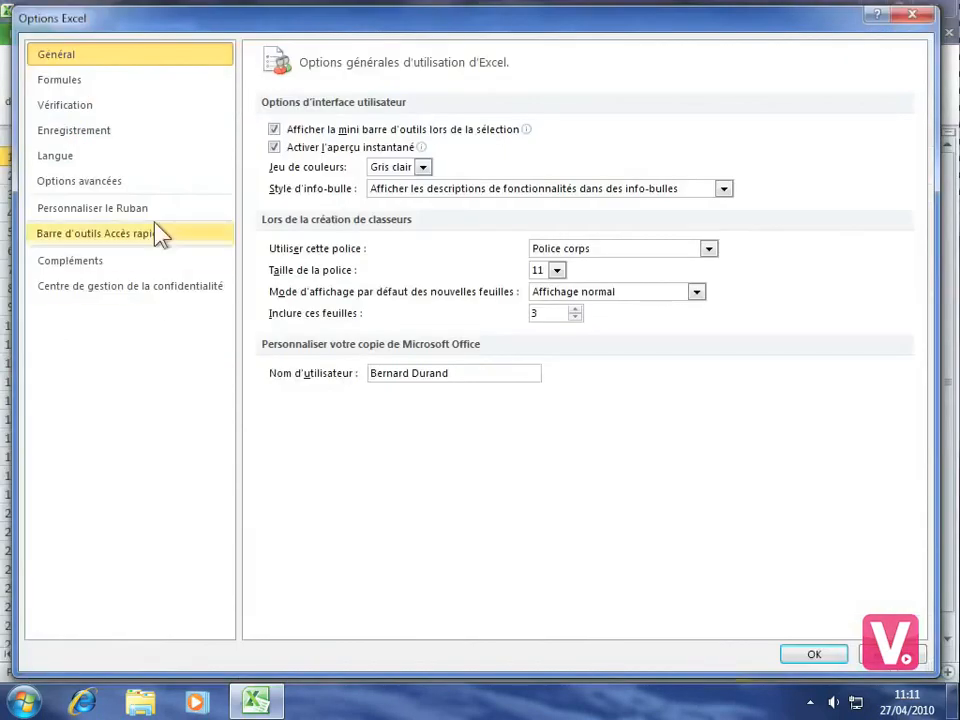
click(118, 214)
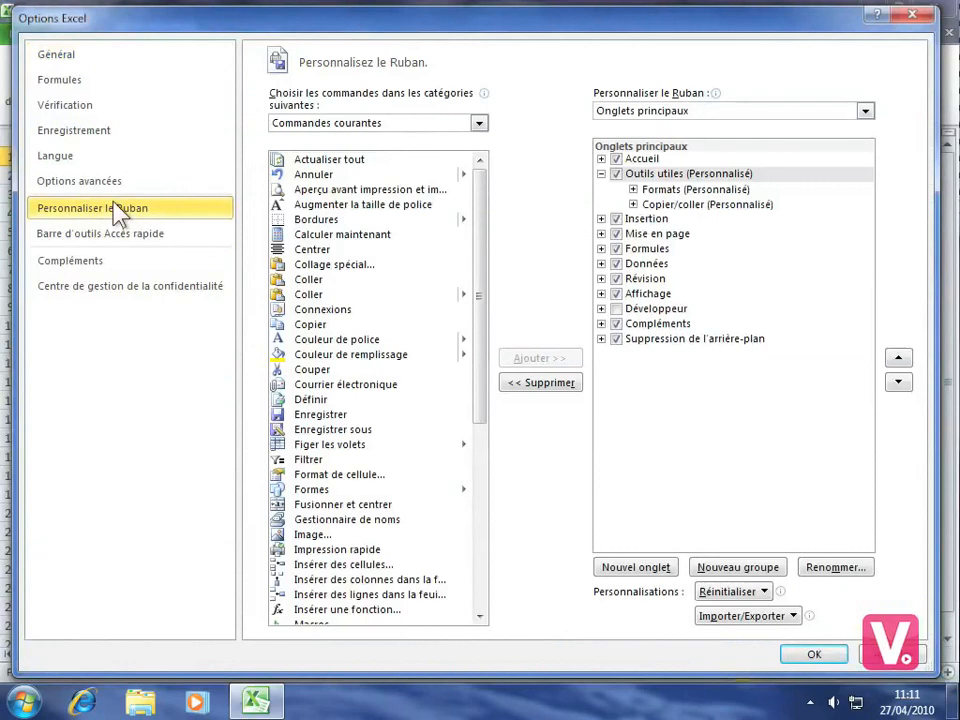
click(664, 176)
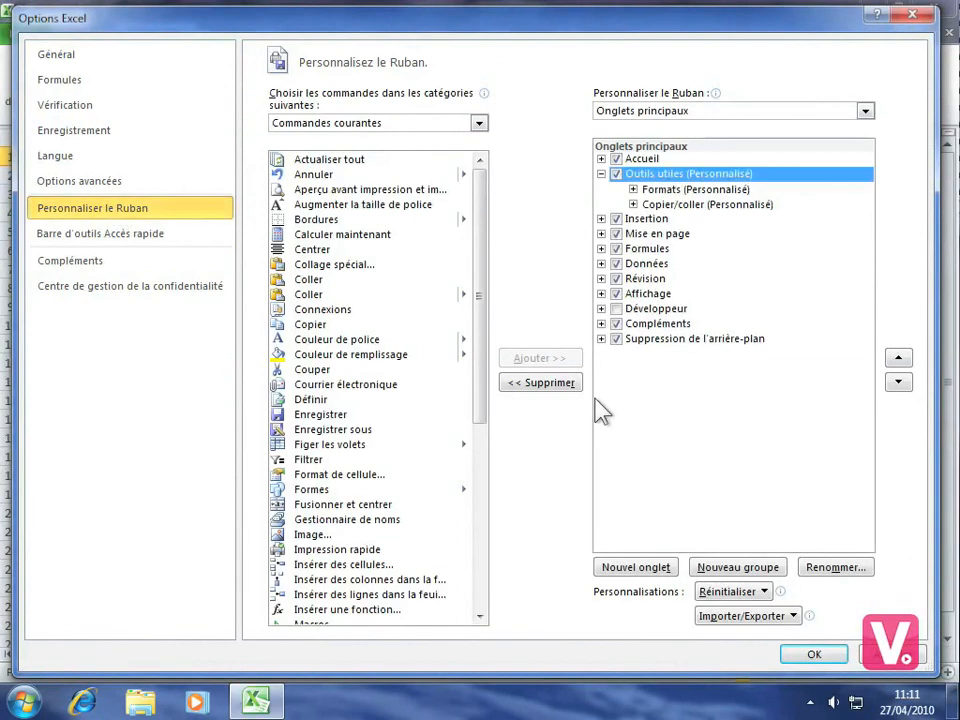
click(538, 385)
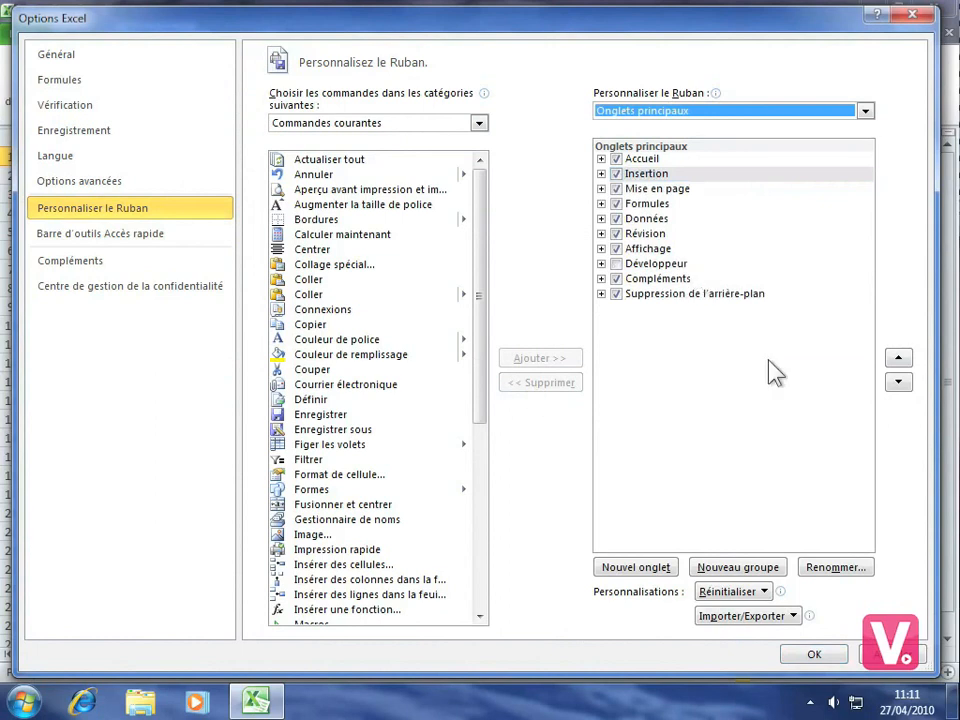
click(800, 657)
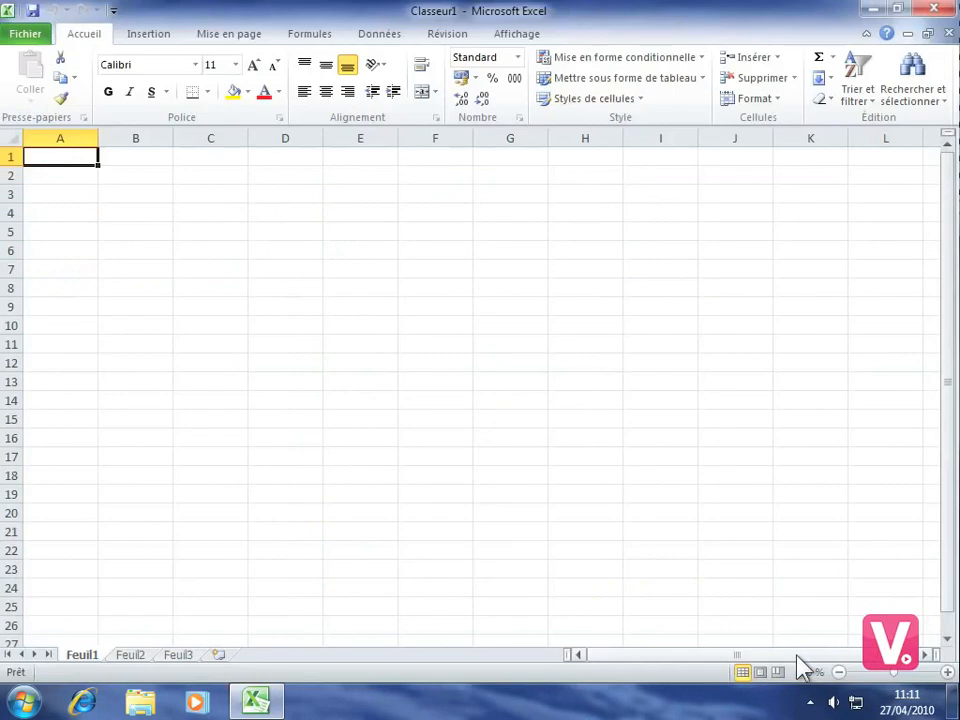